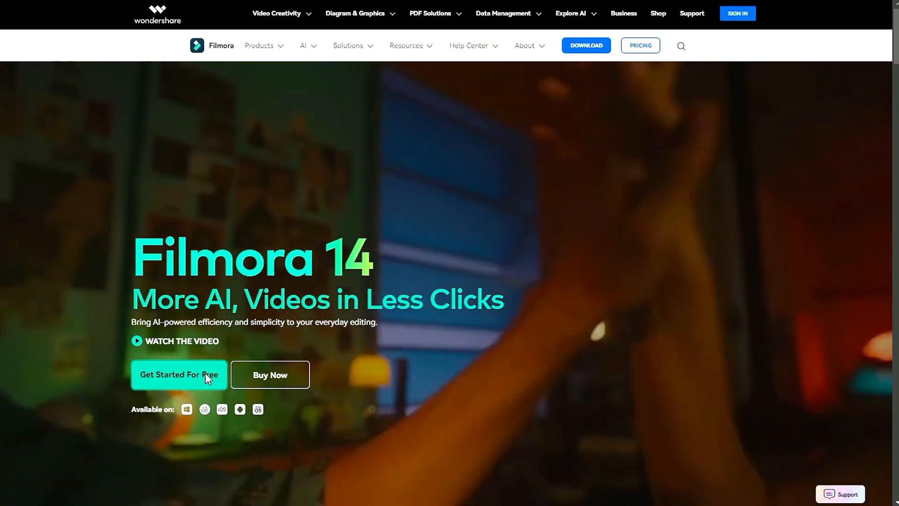
Download the free Filmora installer and save it as filmora_setup_full846.
click(206, 372)
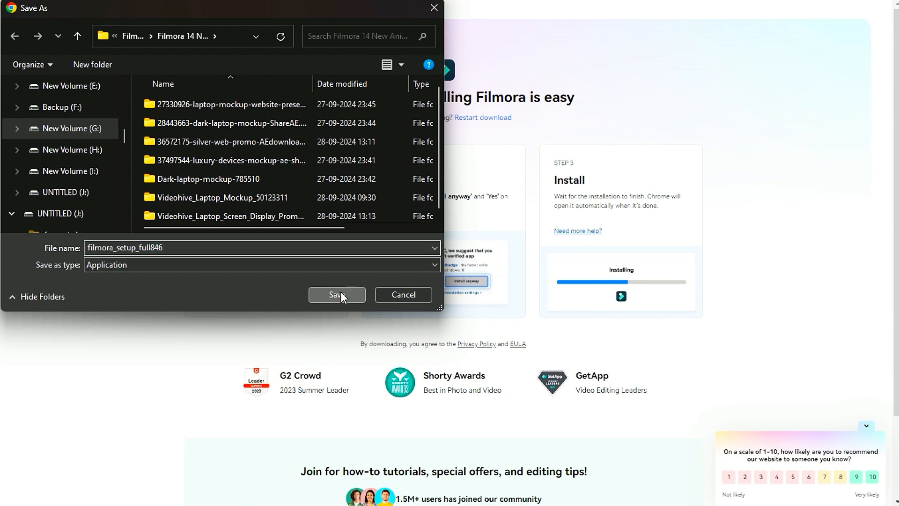
click(341, 291)
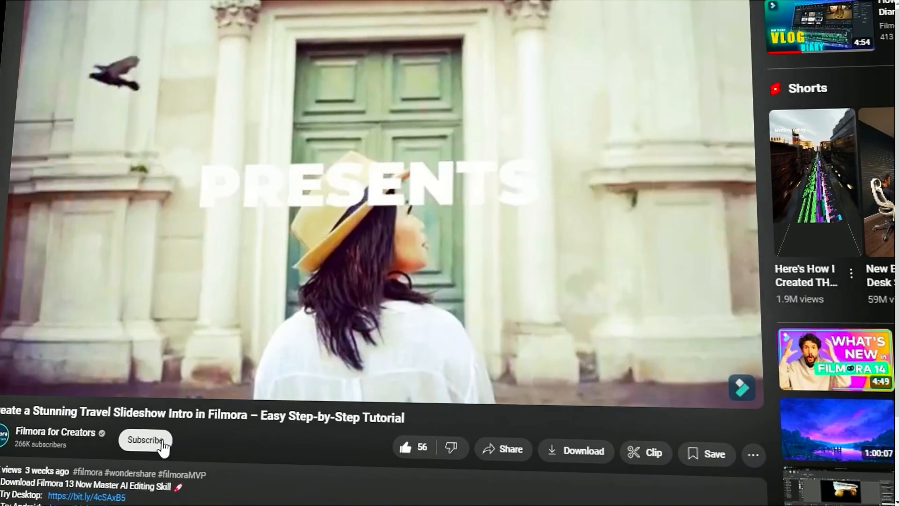
Switch to YouTube and subscribe to the Filmora for Creators channel.
click(142, 438)
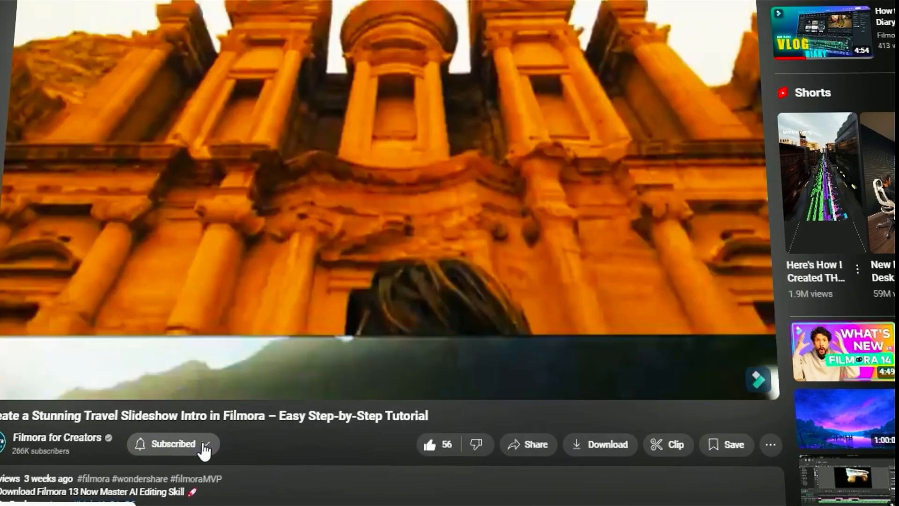
click(197, 448)
click(269, 451)
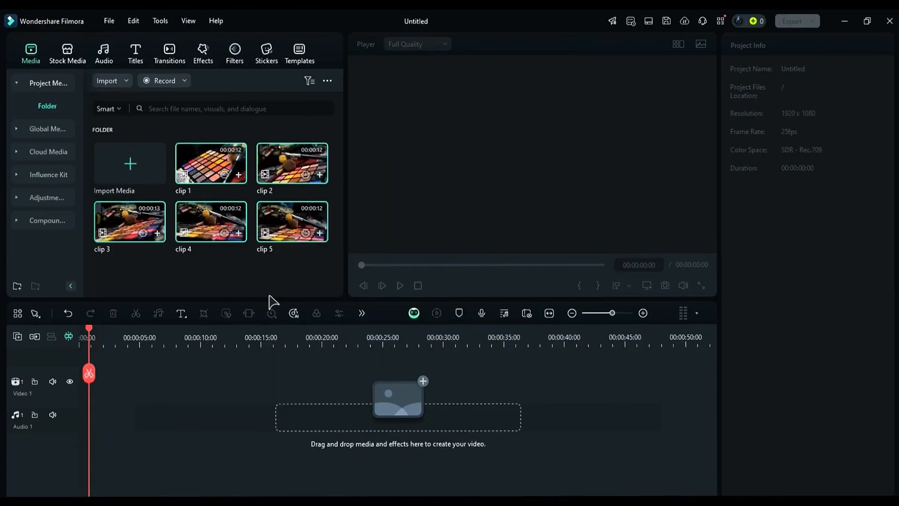
Switch to Filmora and create a multi-camera clip from clips 1 to 5 in the media library.
right_click(295, 234)
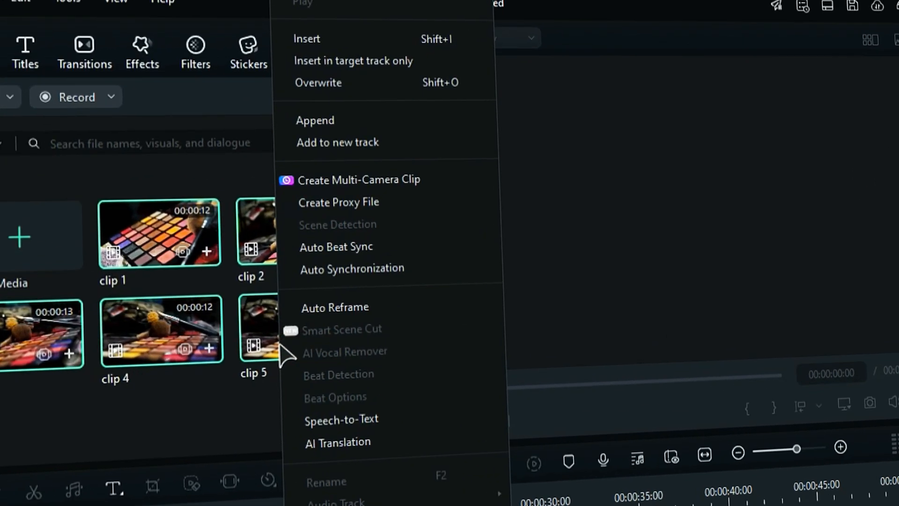
click(352, 196)
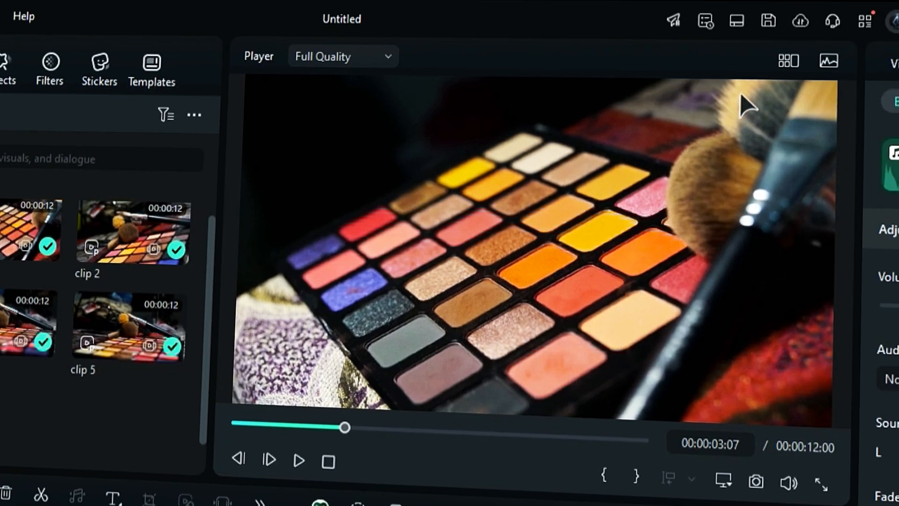
Show the multi-camera view and cut the clip between camera angles during playback, starting with angle 2.
click(763, 66)
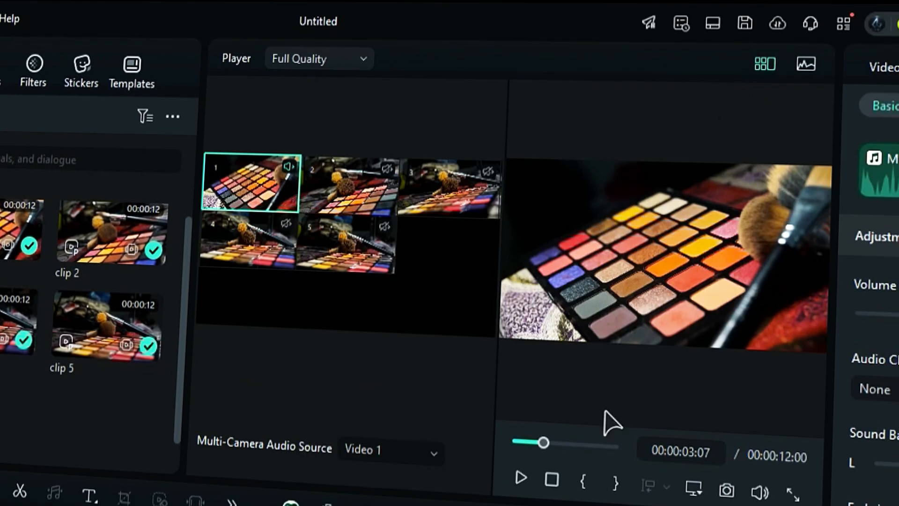
click(521, 478)
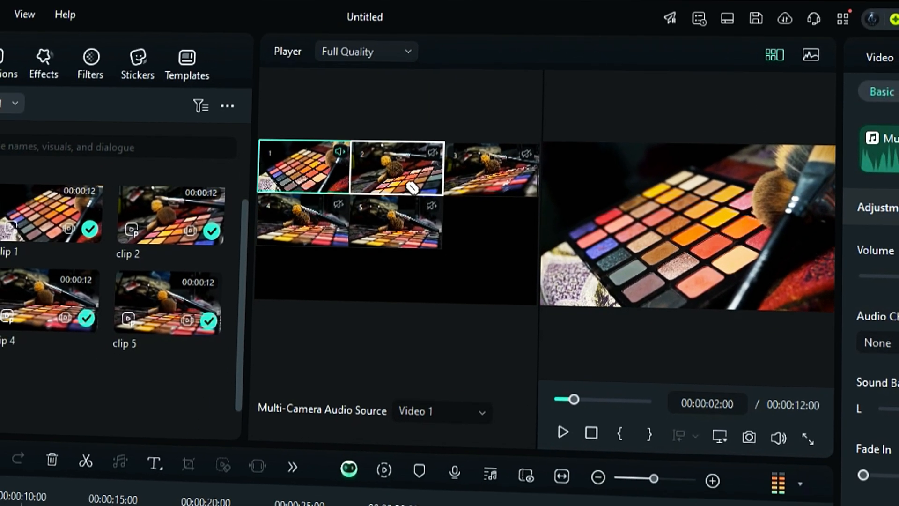
click(397, 199)
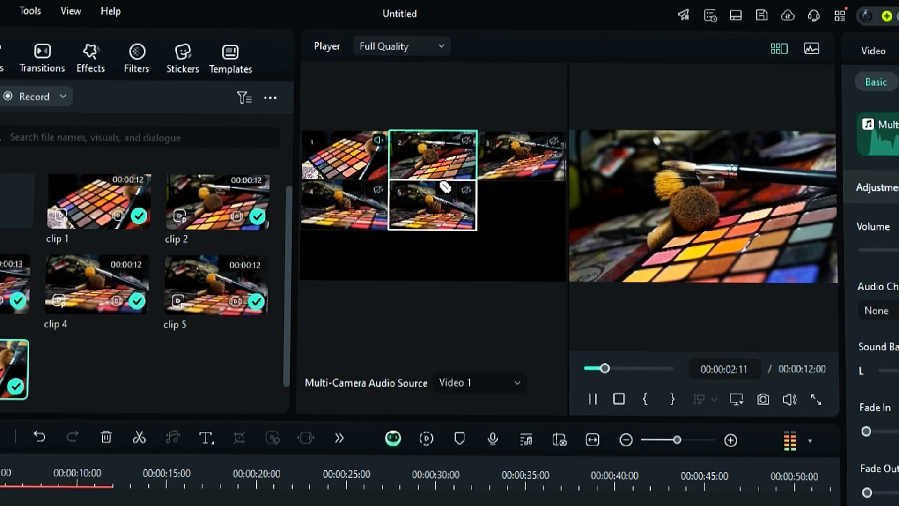
click(462, 200)
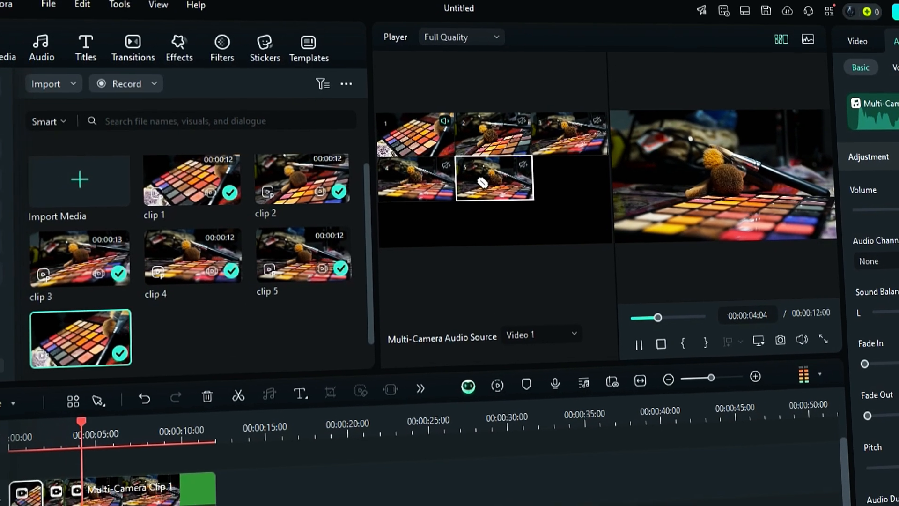
click(442, 190)
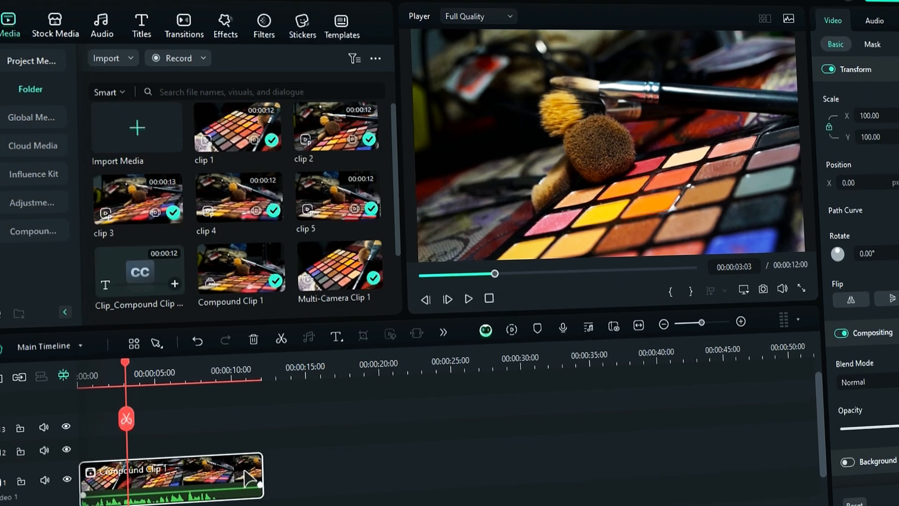
Generate Speech-to-Text titles for the selected compound clip in English (US), with No Translation and automatic active words.
right_click(253, 457)
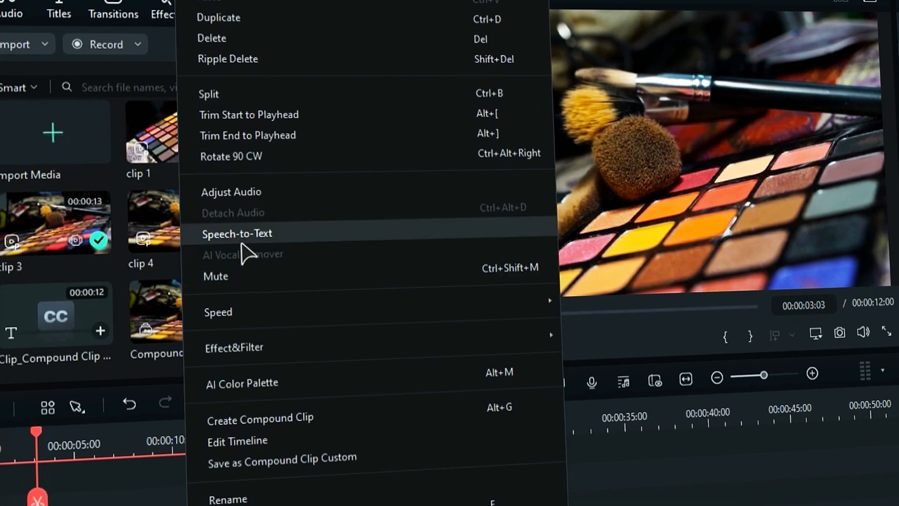
click(239, 234)
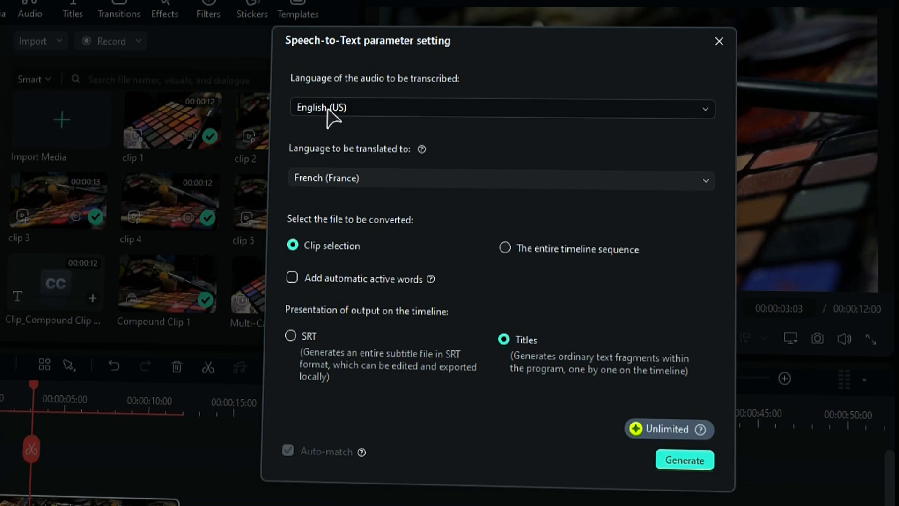
click(703, 108)
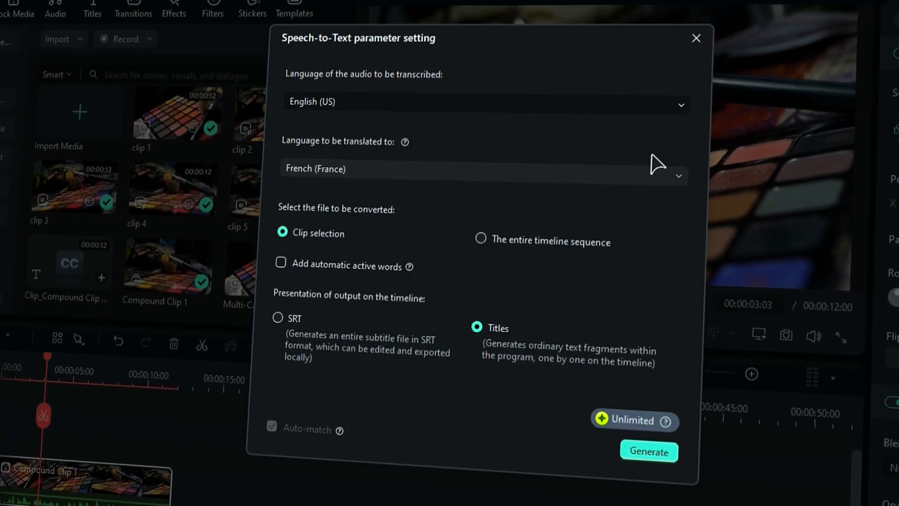
scroll(654, 341, down, 3)
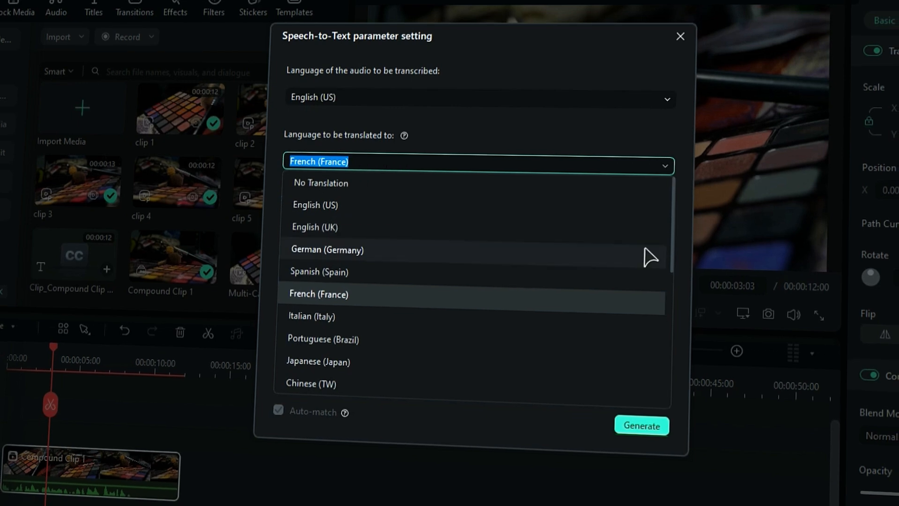
click(634, 189)
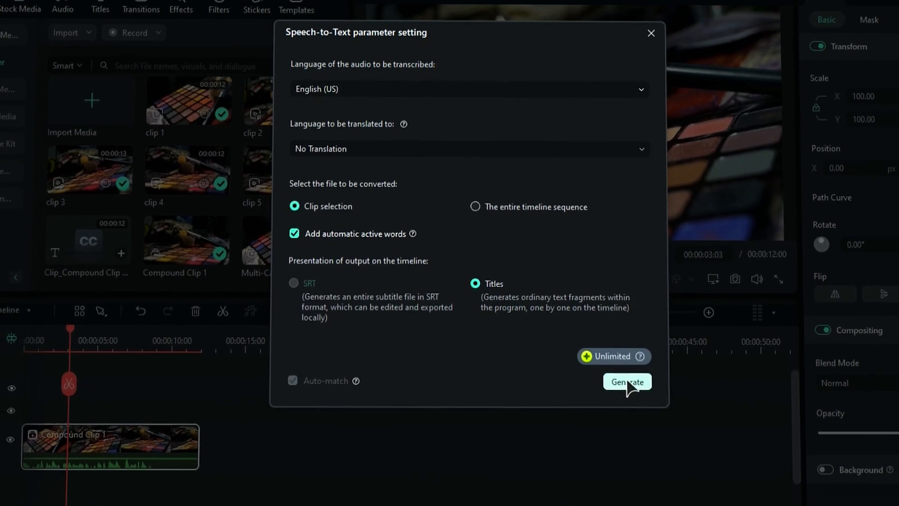
click(627, 381)
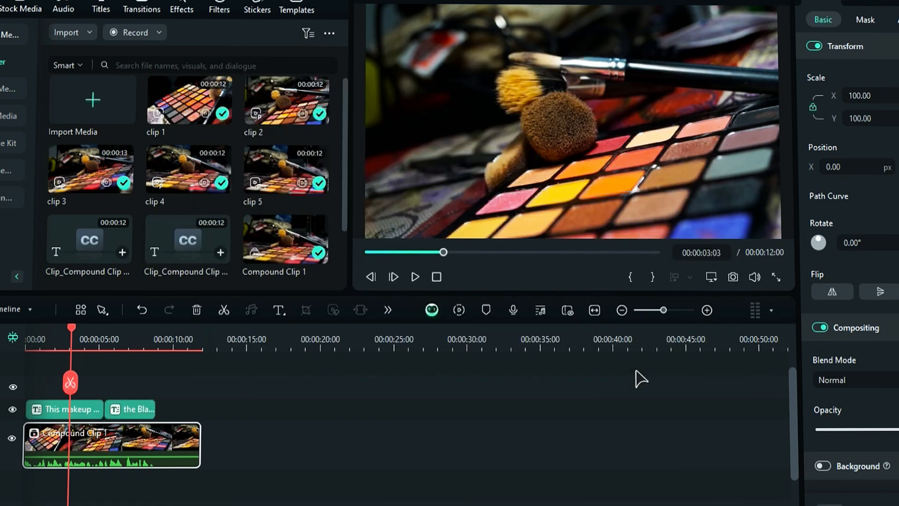
Restyle the first generated caption with a text template that highlights the active word in pink.
click(84, 410)
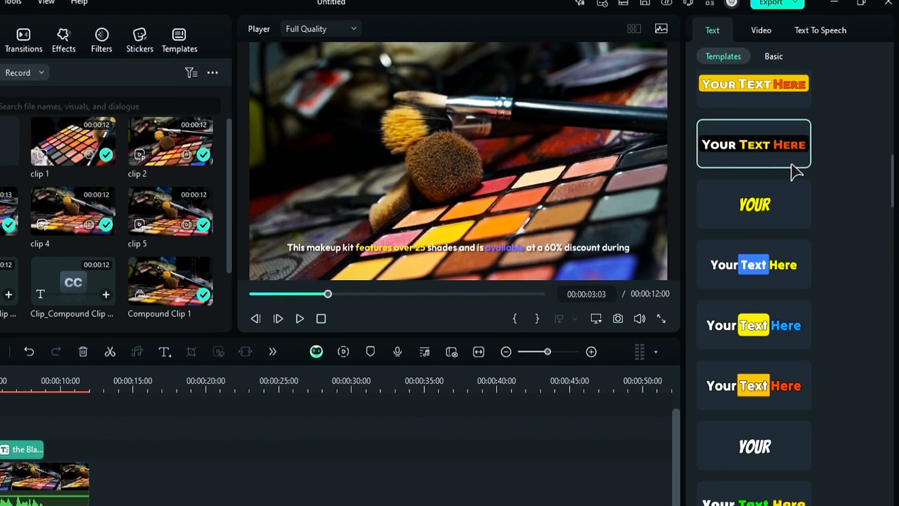
click(773, 205)
click(754, 264)
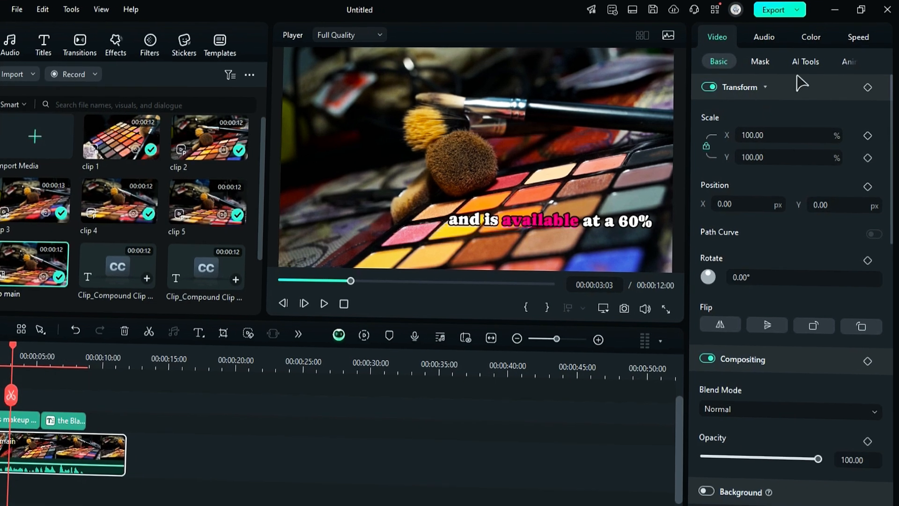
Enhance the clip main video on the timeline with the AI Video Enhancer.
click(806, 64)
scroll(779, 235, down, 6)
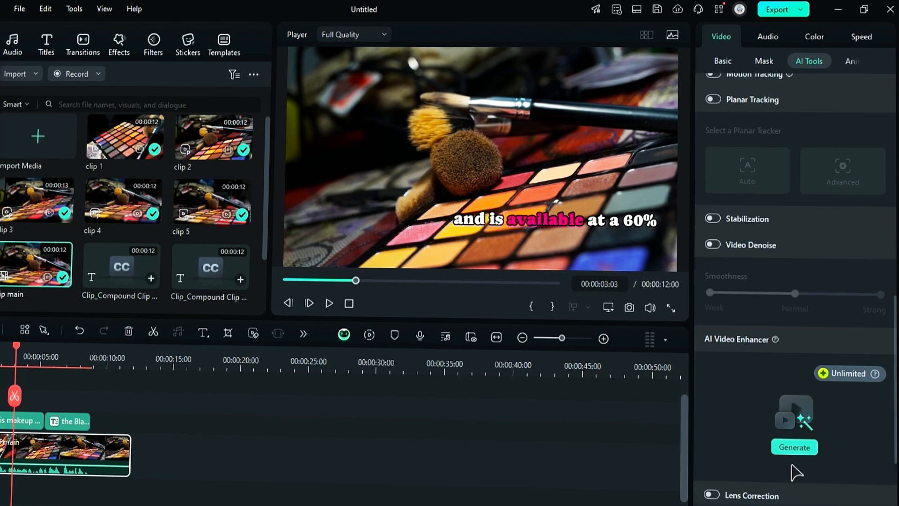
click(790, 449)
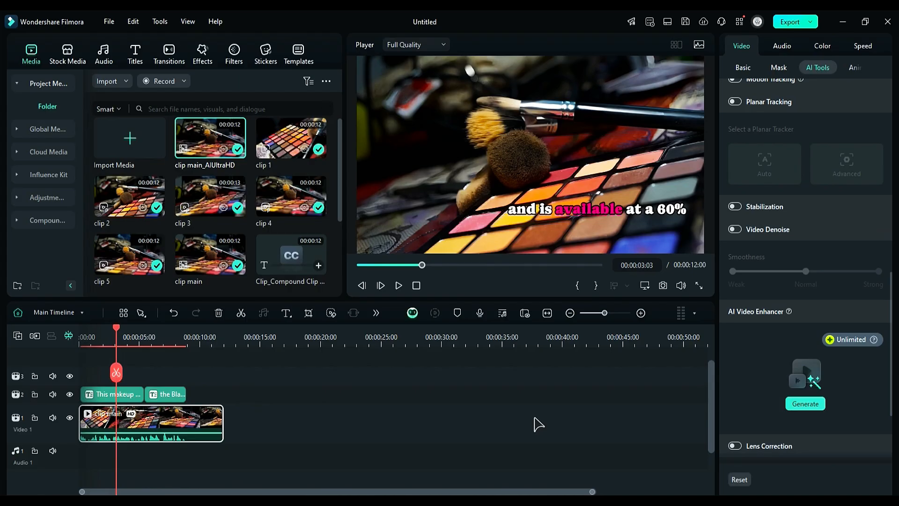
click(435, 450)
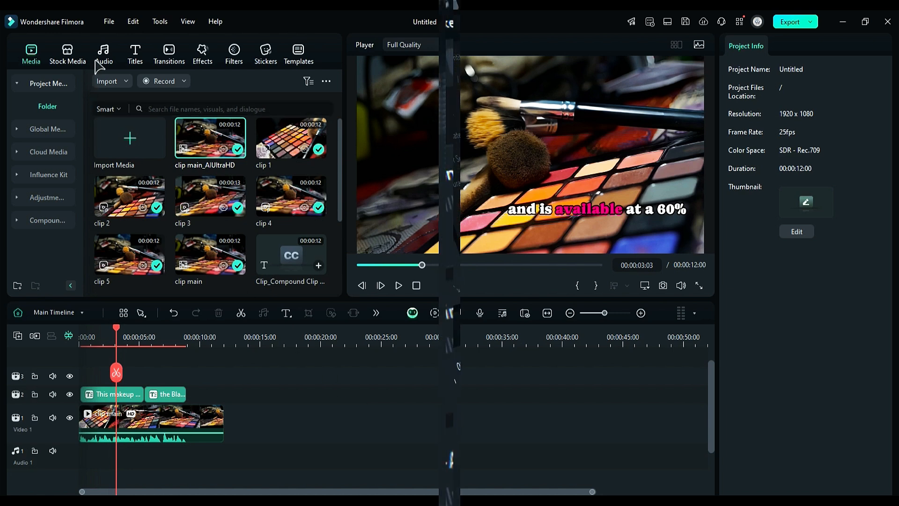
Browse the trending music in the audio library and open the AI Music generator.
click(101, 55)
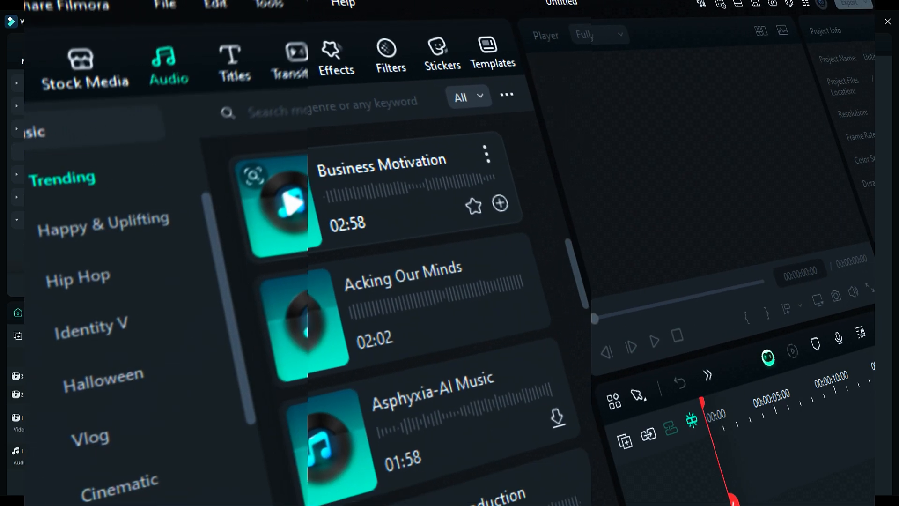
scroll(211, 210, down, 5)
scroll(375, 304, down, 6)
scroll(356, 305, down, 6)
scroll(328, 305, down, 5)
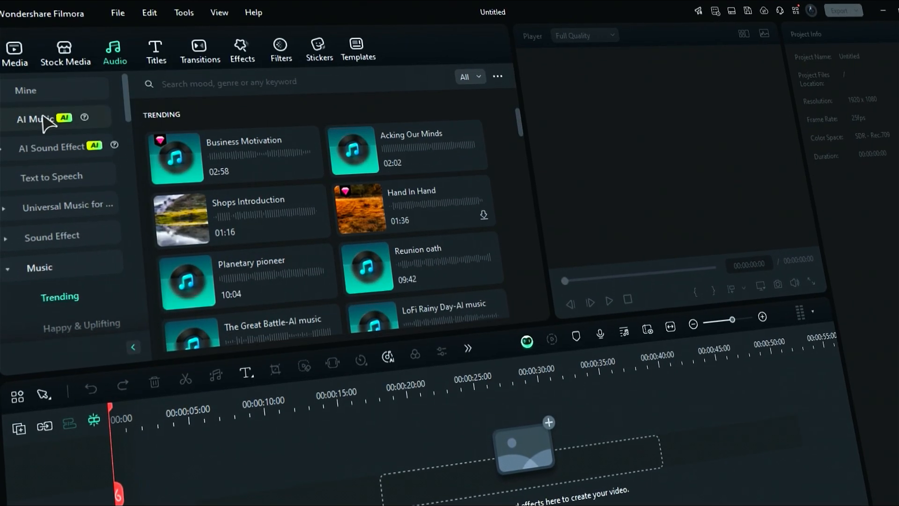
click(46, 121)
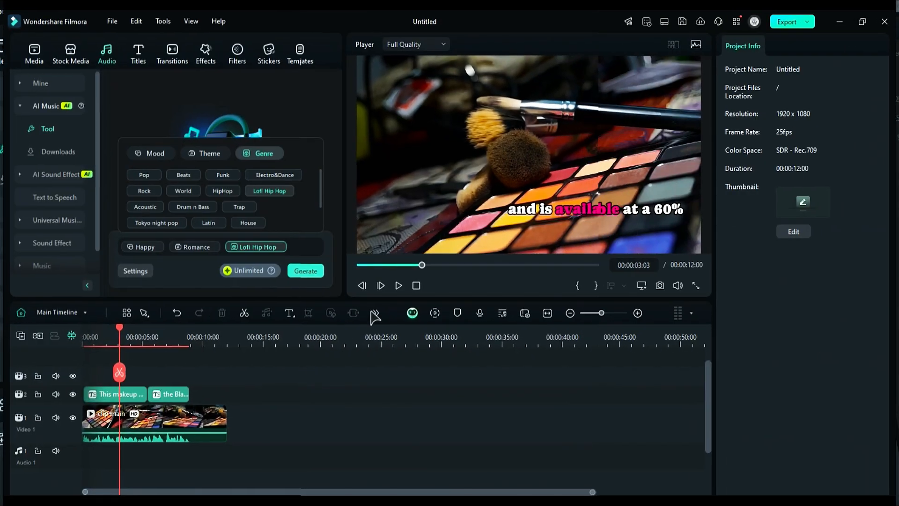
Generate background music for the current video with Smart BGM Generation.
click(372, 315)
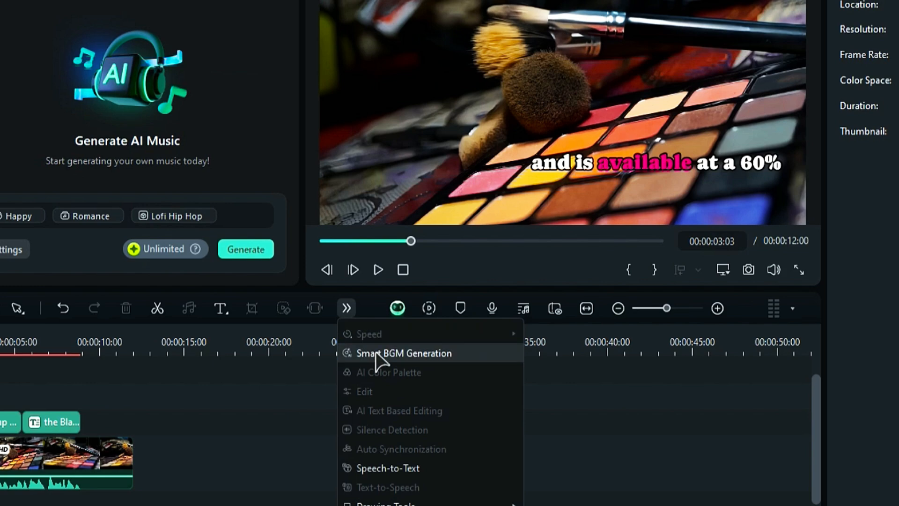
click(378, 354)
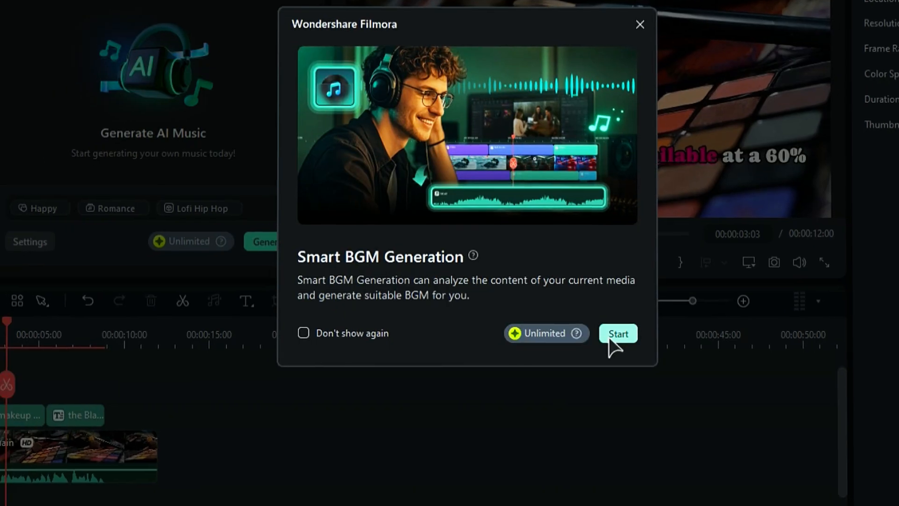
click(592, 340)
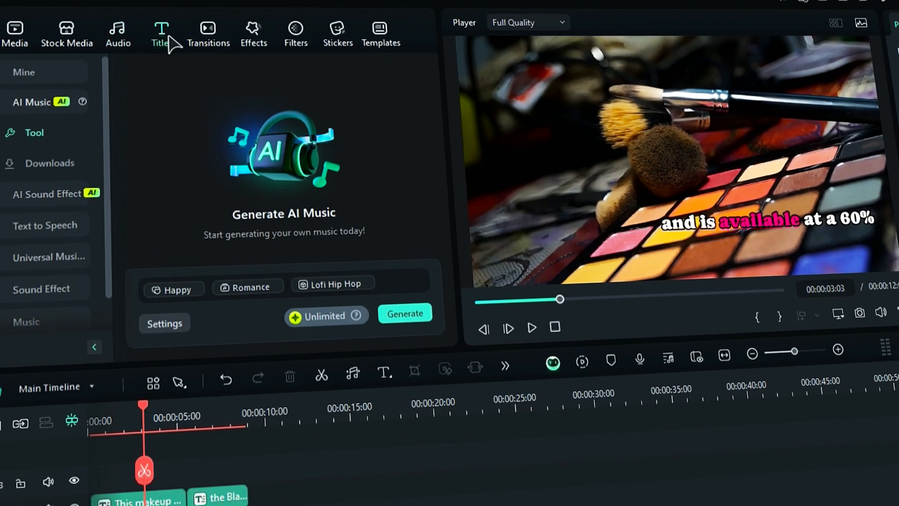
Add a Black Friday Shopping title reading SUPER SALE, SHOP NOW and 60% OFF over the makeup clip.
click(169, 38)
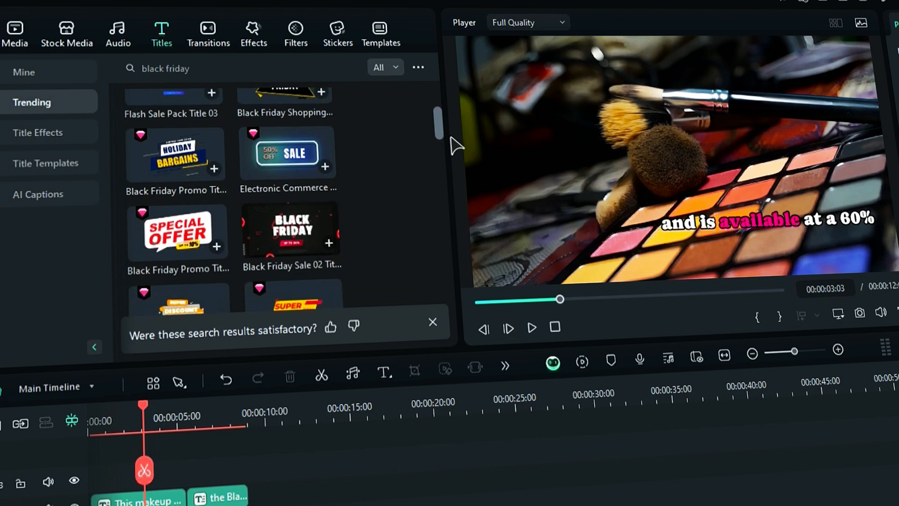
drag(461, 157, 468, 207)
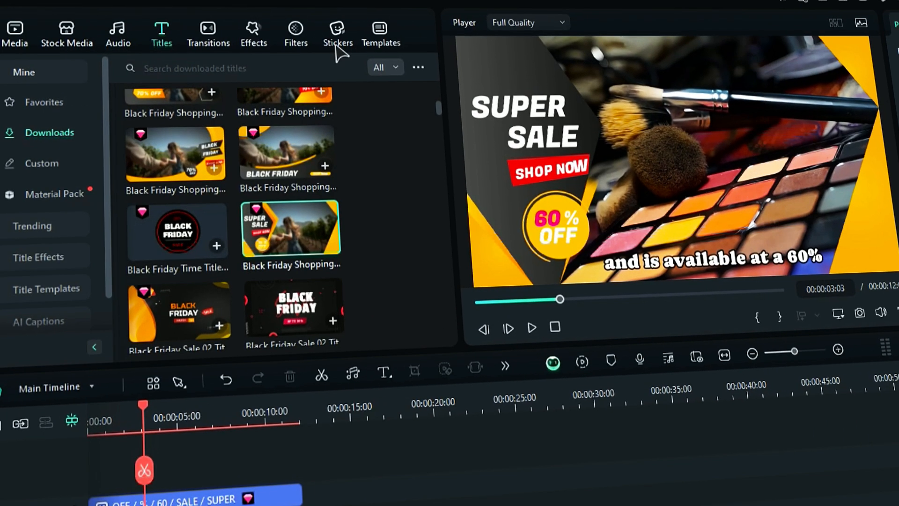
Generate 3D Black Friday stickers with AI Sticker and look through the generated designs.
click(336, 46)
drag(449, 176, 456, 213)
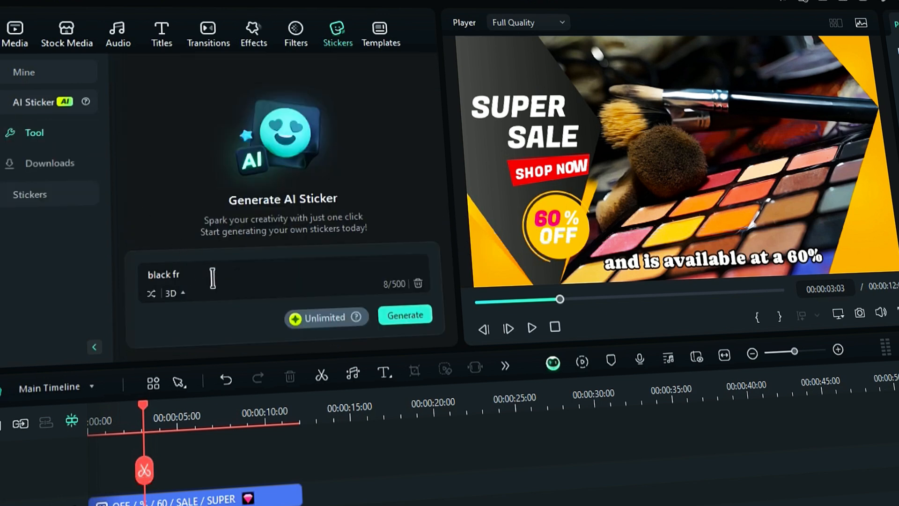
click(405, 315)
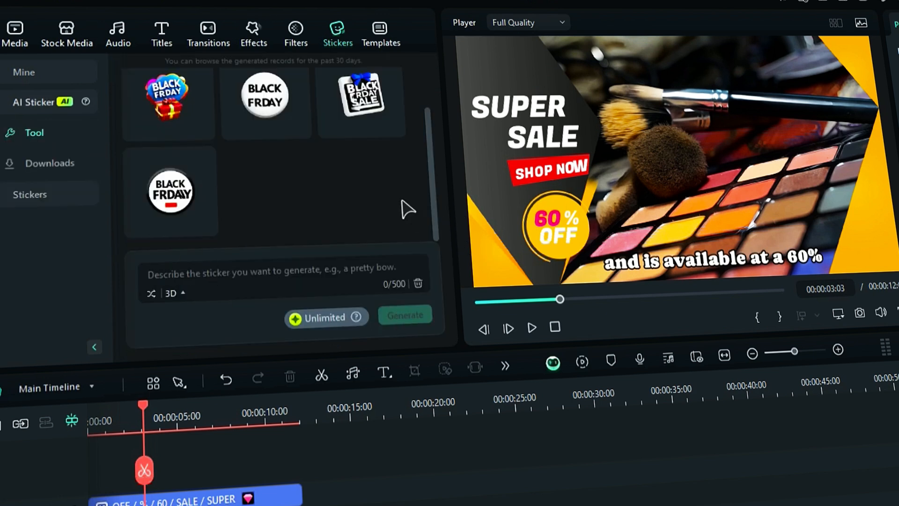
scroll(407, 210, up, 2)
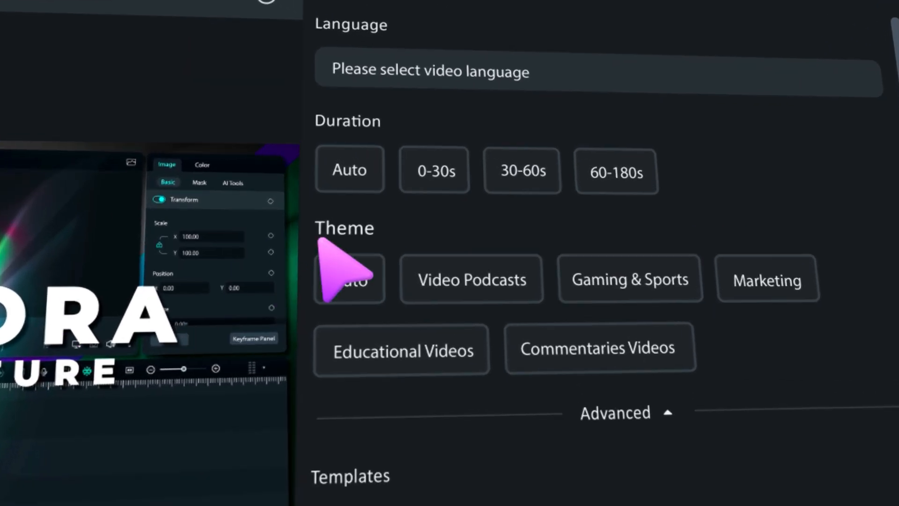
Choose the Auto theme and look through the short-video caption templates.
click(360, 282)
drag(896, 77, 728, 189)
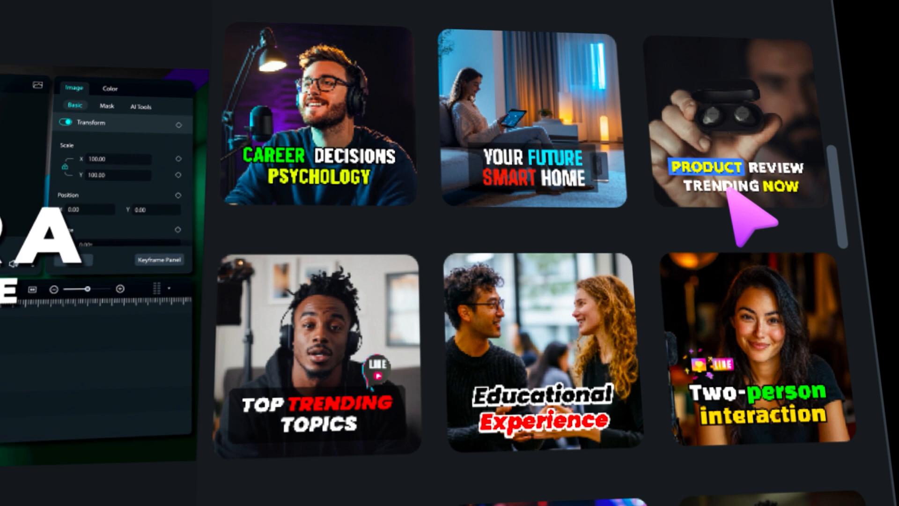
click(403, 127)
click(803, 439)
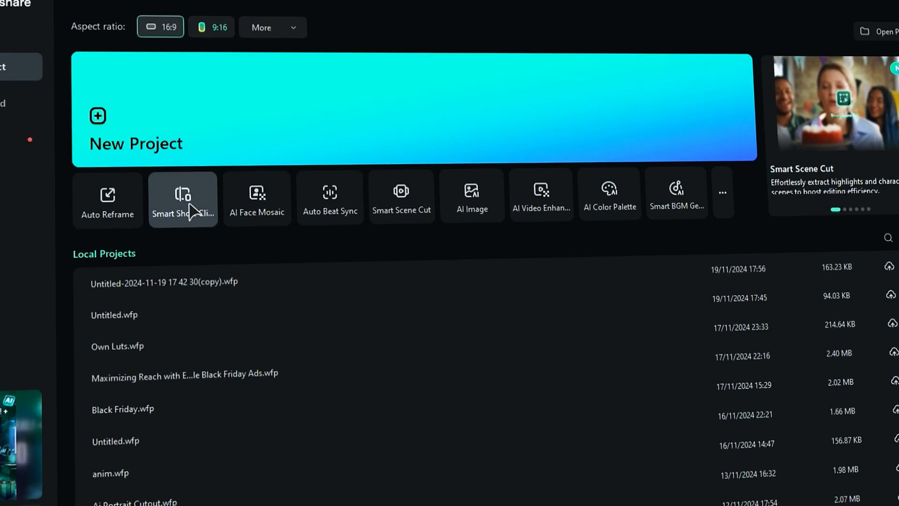
Generate 9:16 Marketing shorts from Makeup Kit.mp4 with Smart Short Clips, using the Product Feature Demo template.
click(192, 212)
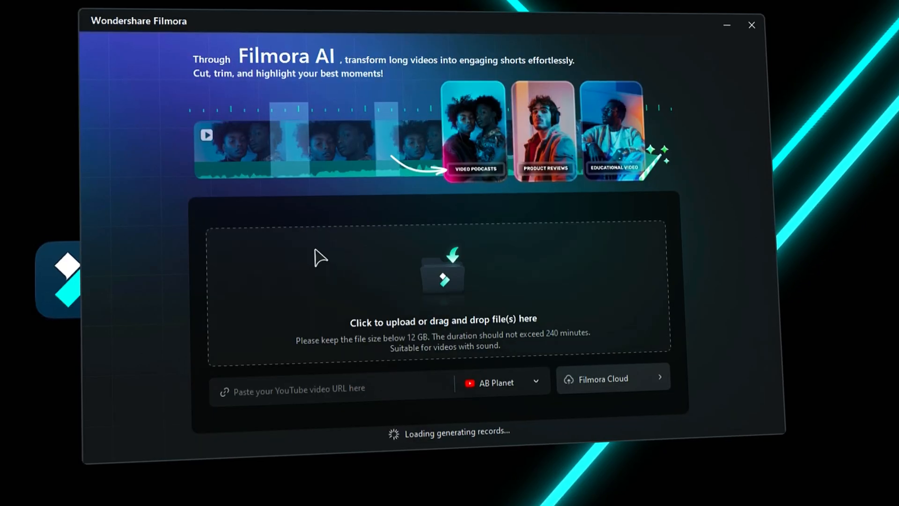
click(316, 254)
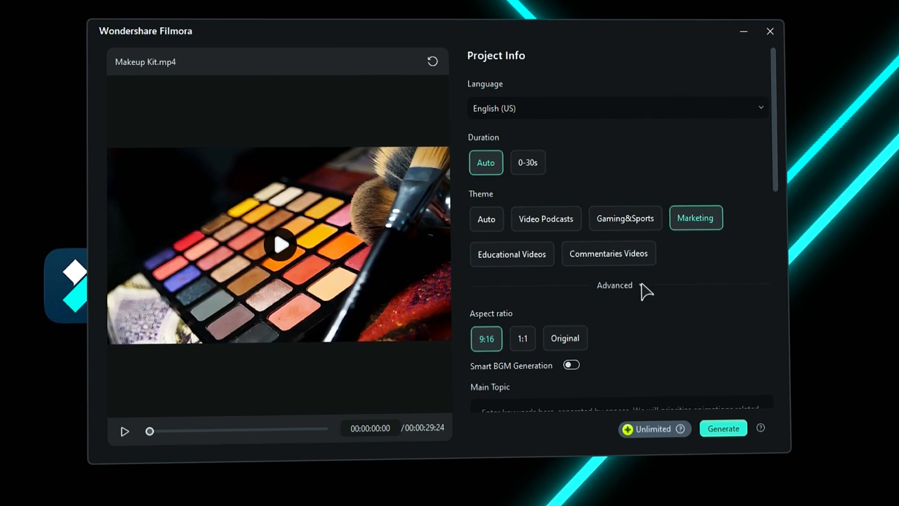
scroll(787, 244, down, 5)
click(538, 270)
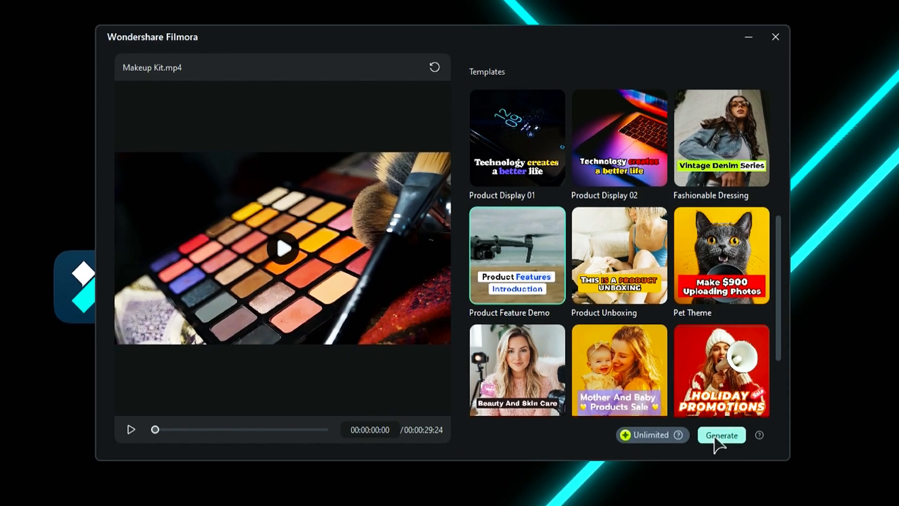
click(720, 438)
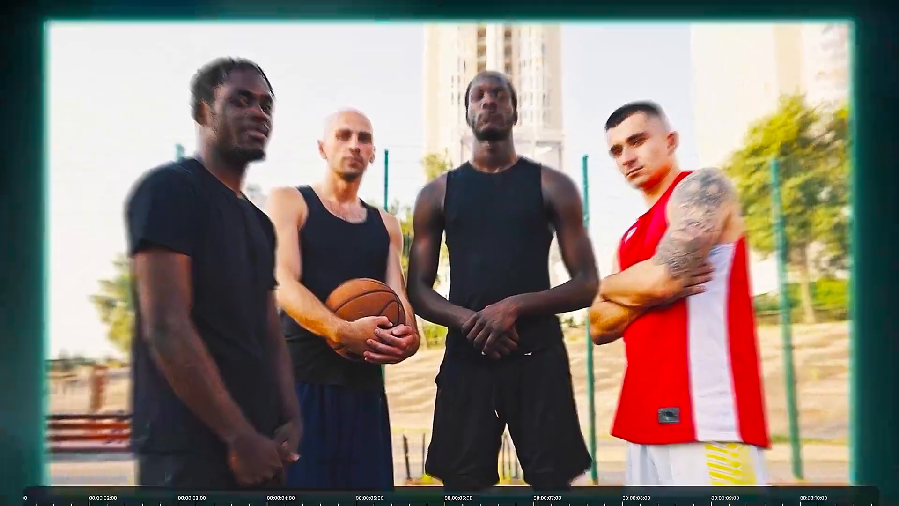
drag(281, 252, 452, 403)
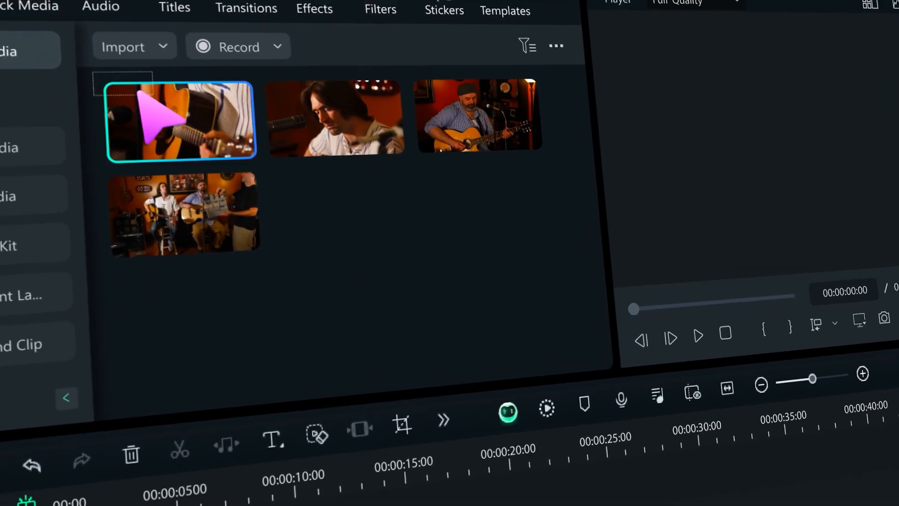
Select all four guitar performance clips in the project media and open the options for the selection.
drag(141, 92, 548, 267)
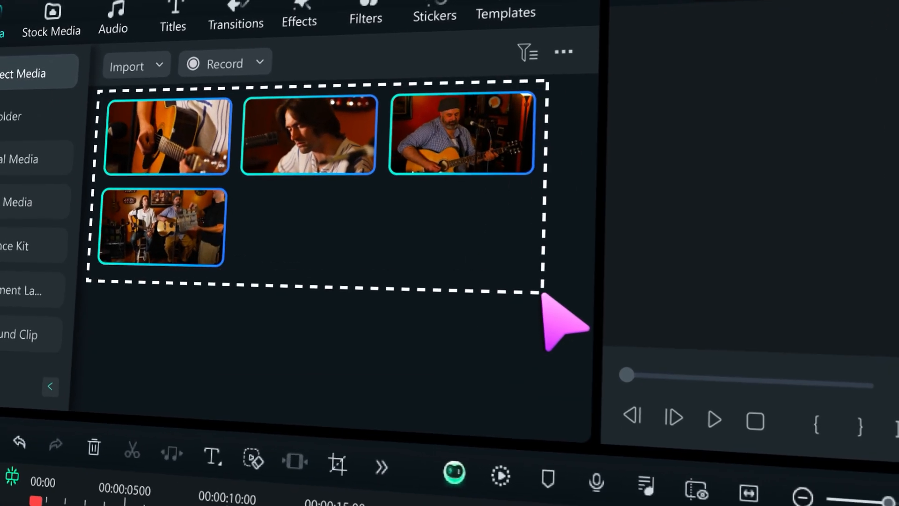
right_click(442, 136)
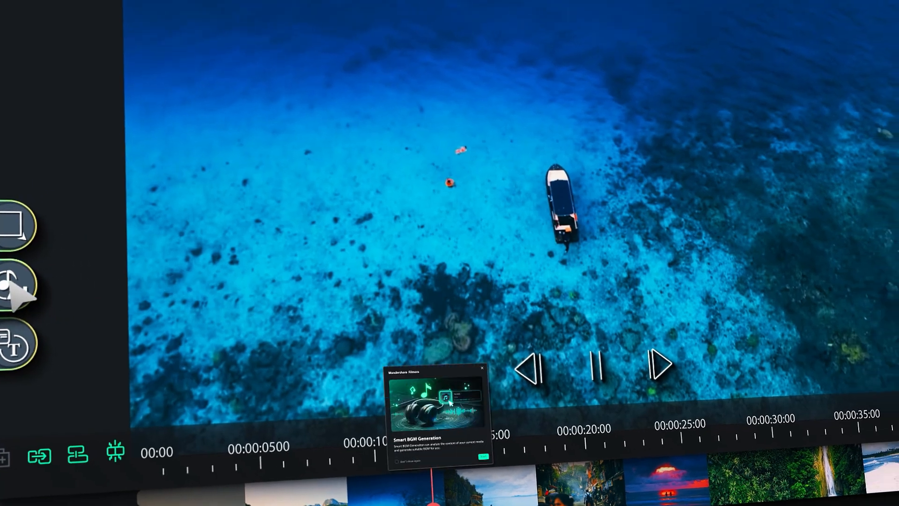